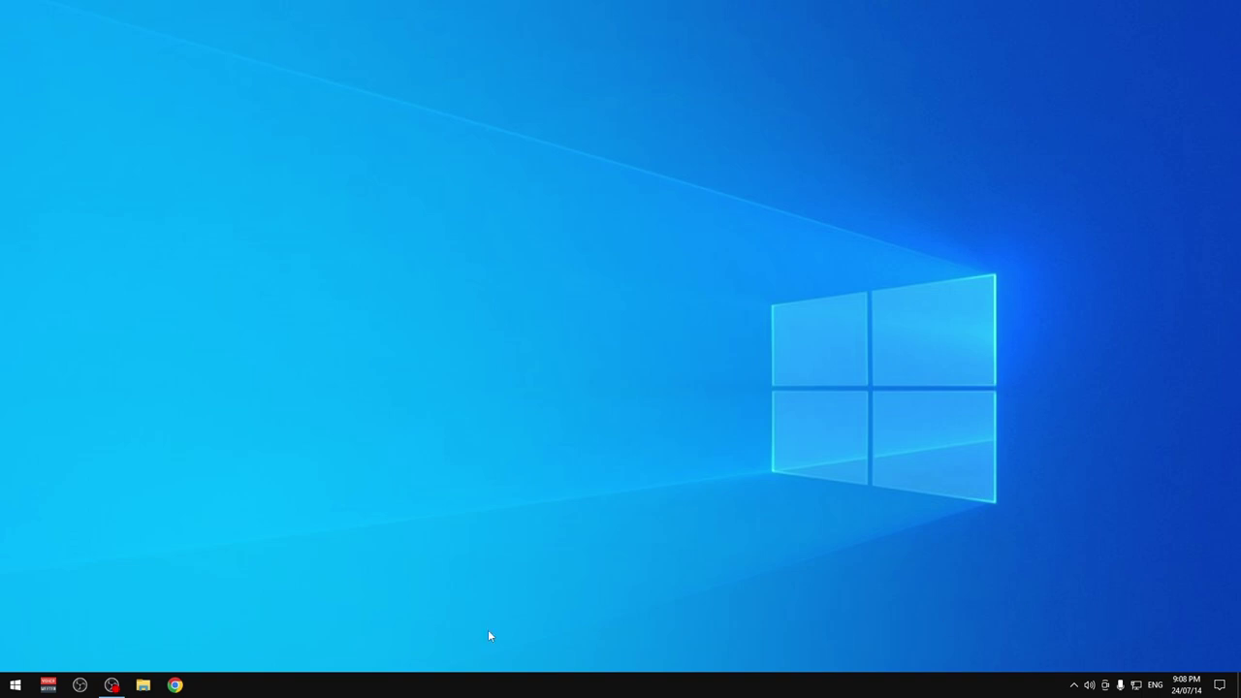
- Search Start for 'Troubleshoot' and go to the Additional troubleshooters page in Troubleshoot settings
left_click(16, 685)
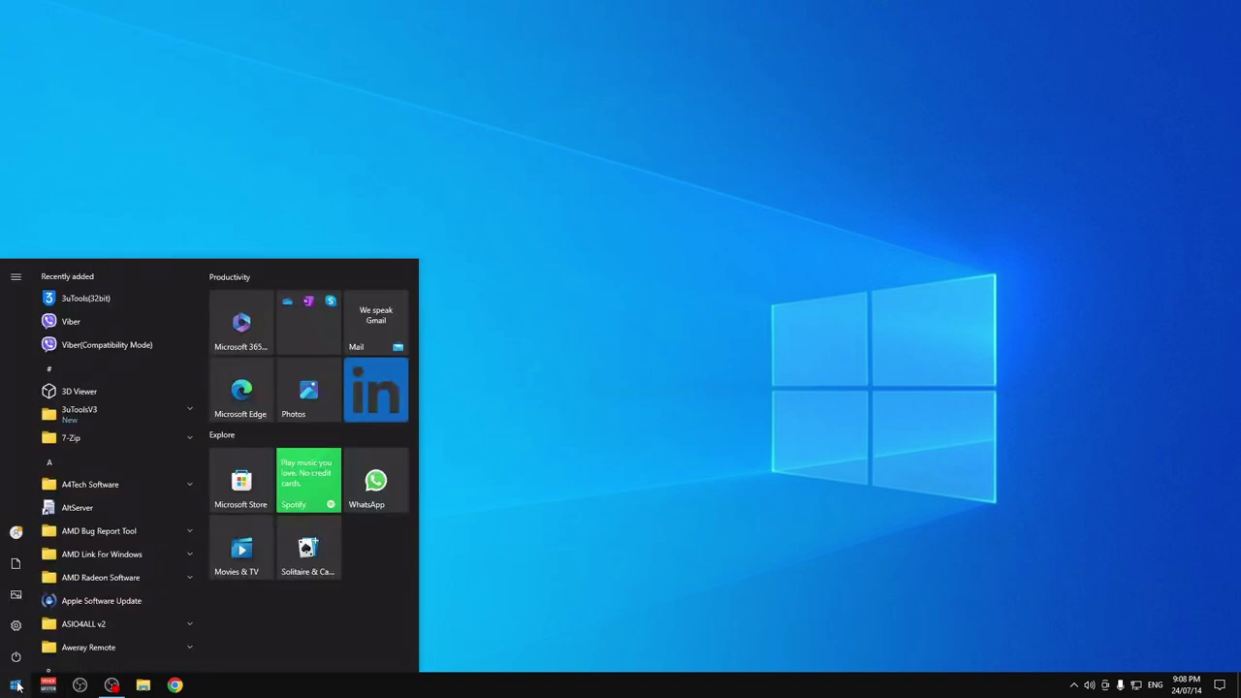
type("Troubleshoot")
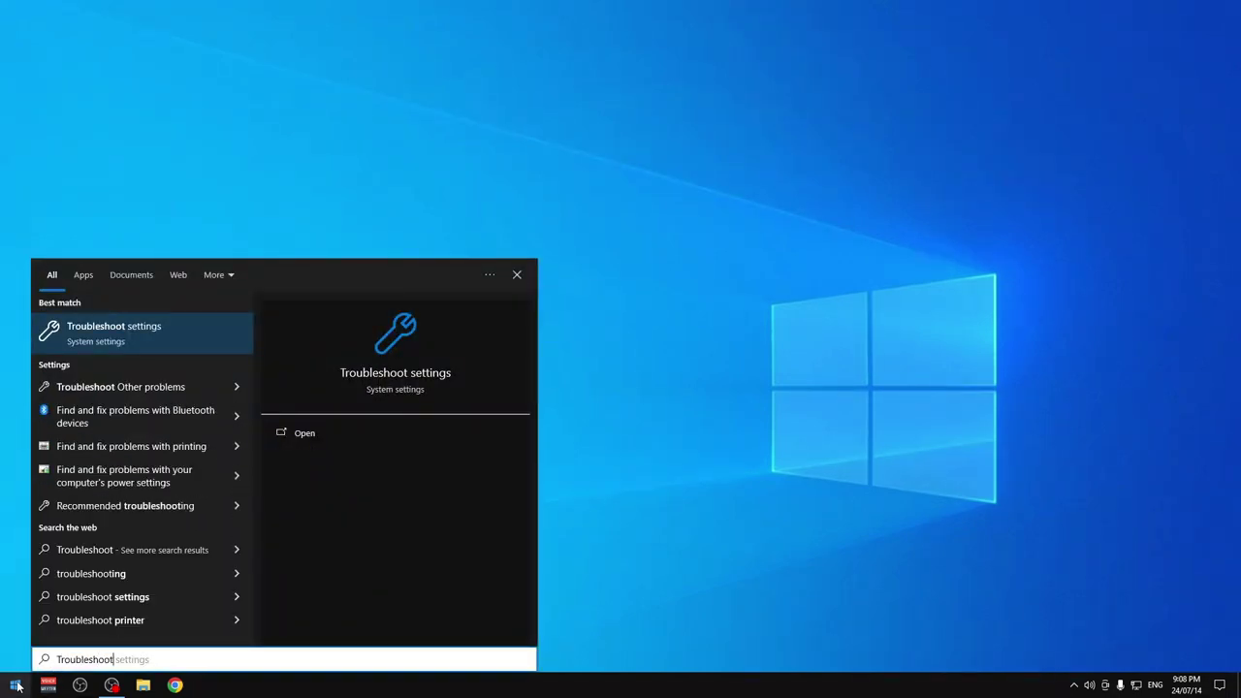
left_click(164, 327)
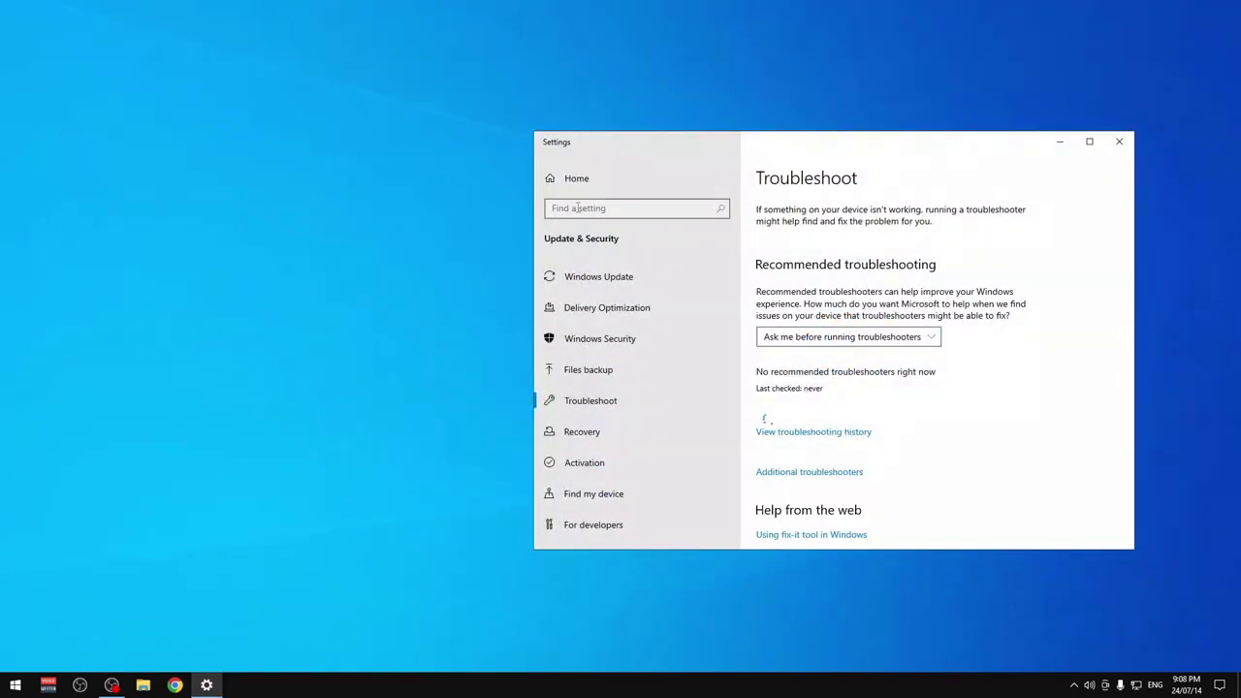
left_click_drag(798, 145, 551, 97)
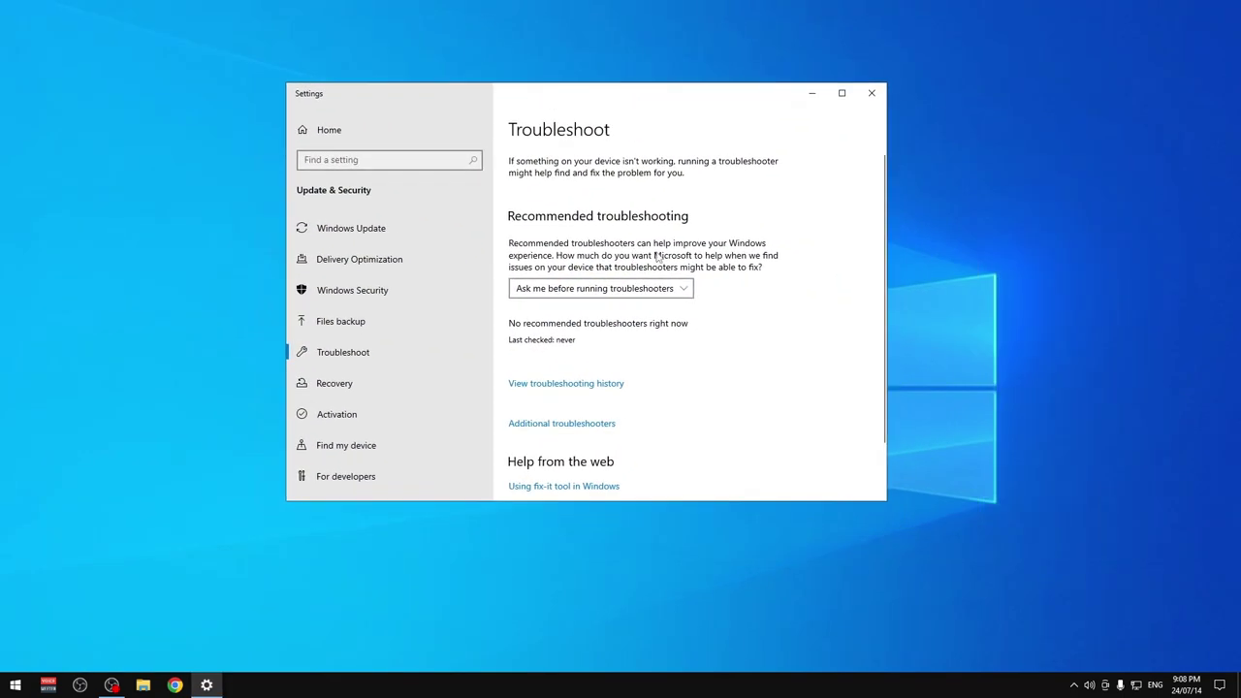
left_click(512, 427)
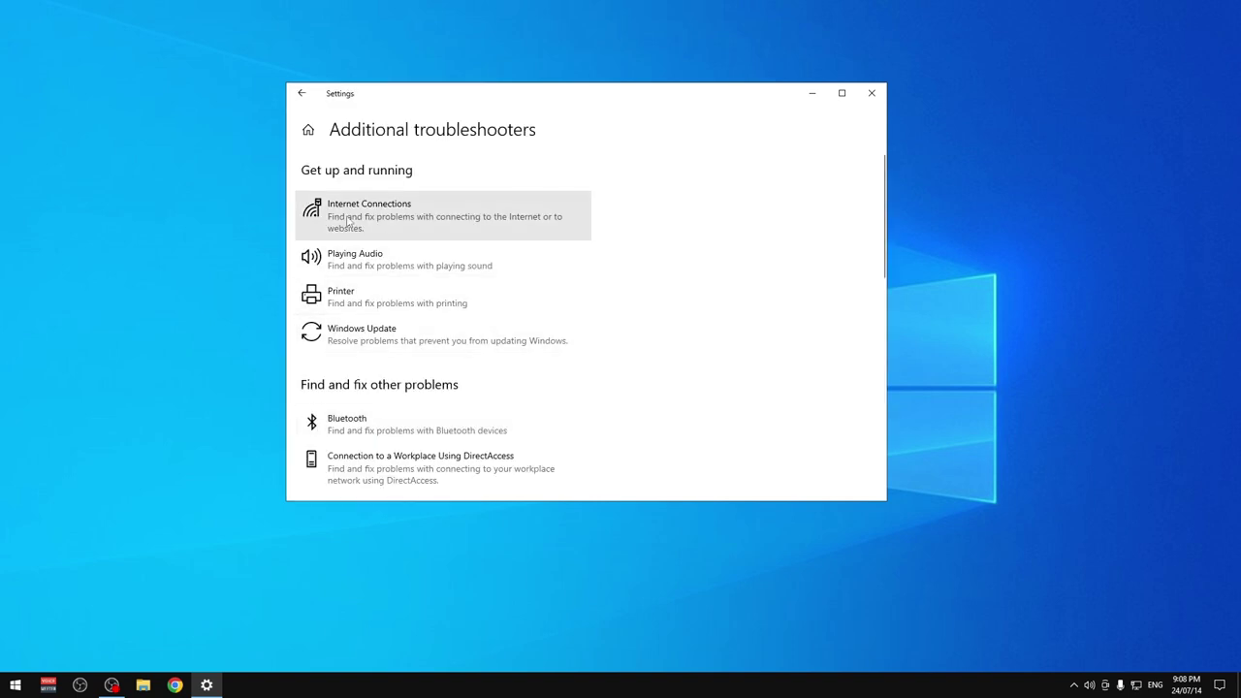
left_click(414, 205)
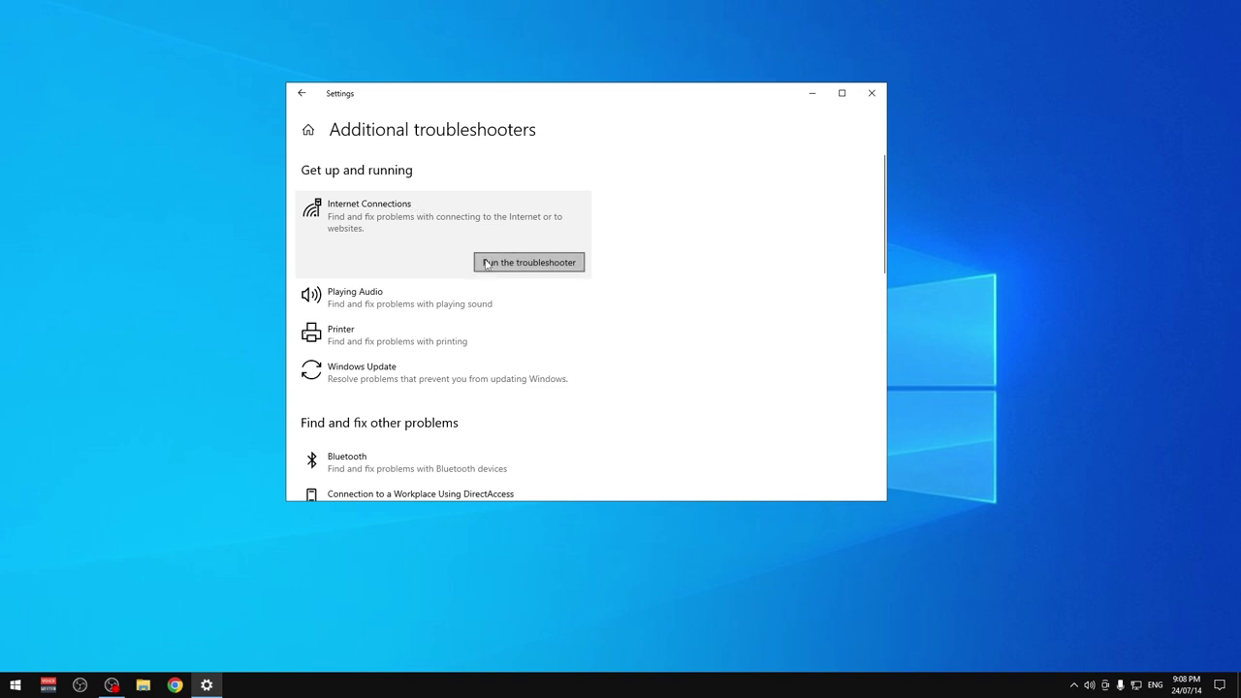
left_click(487, 264)
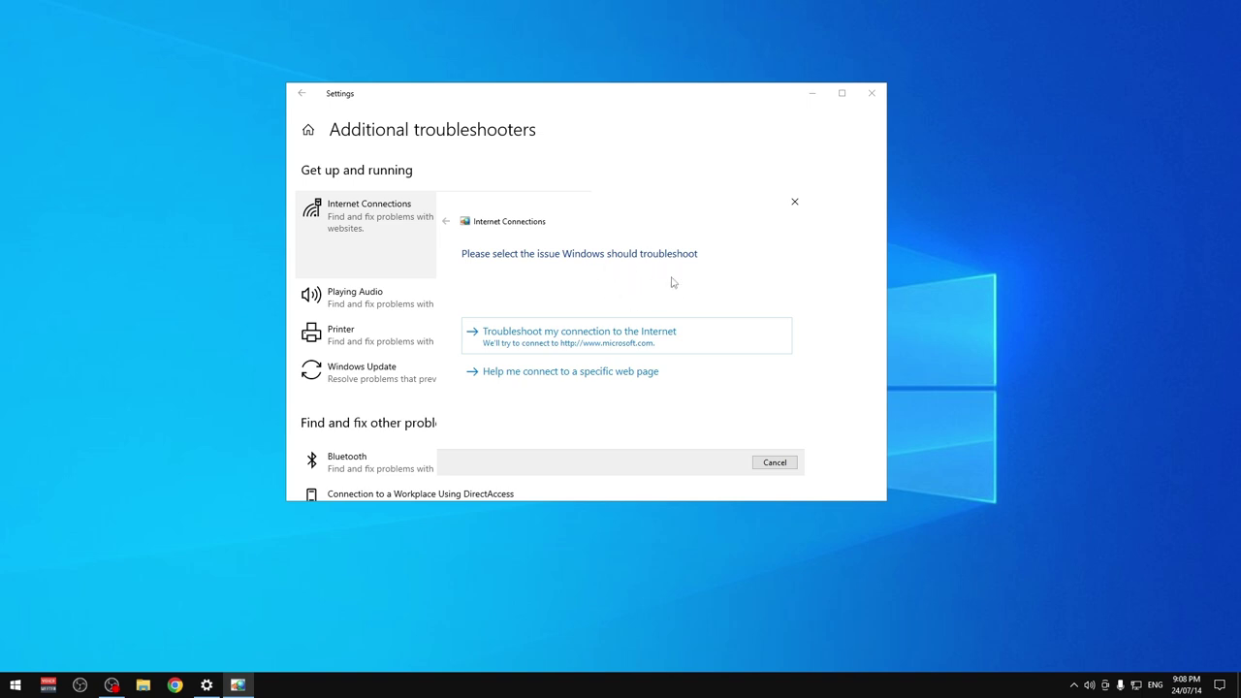
left_click(771, 462)
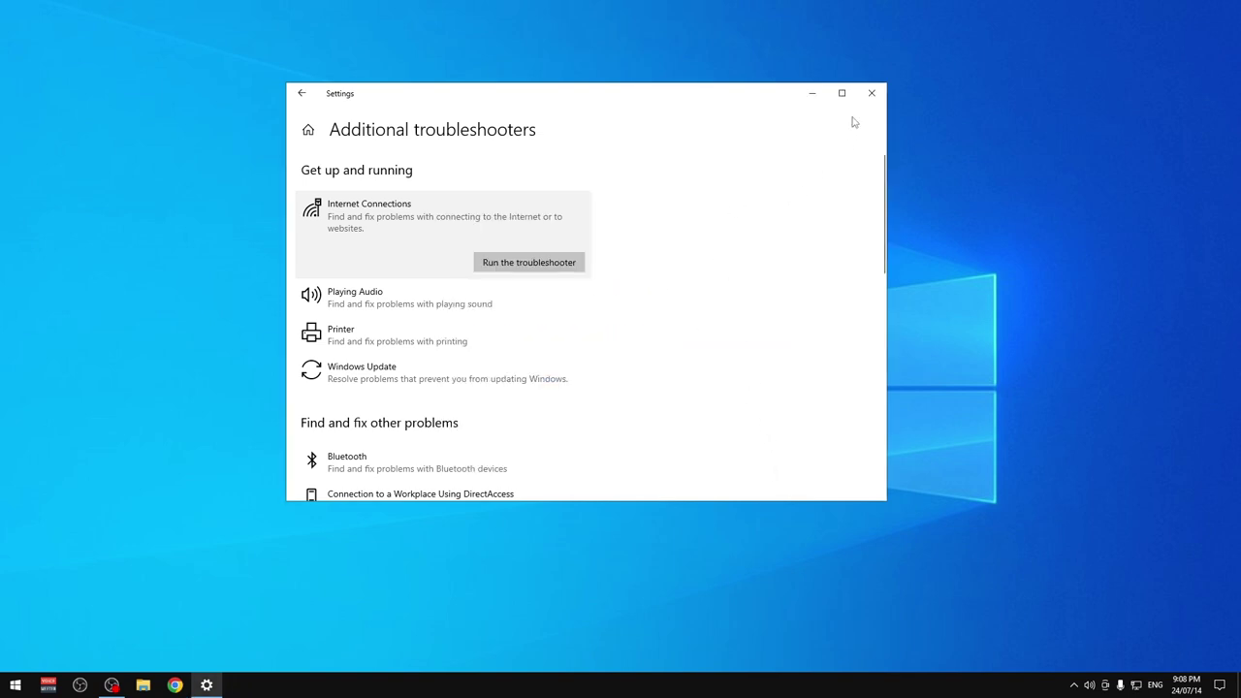
- Close Settings, then open Network status from a Start search for 'Network'
left_click(872, 93)
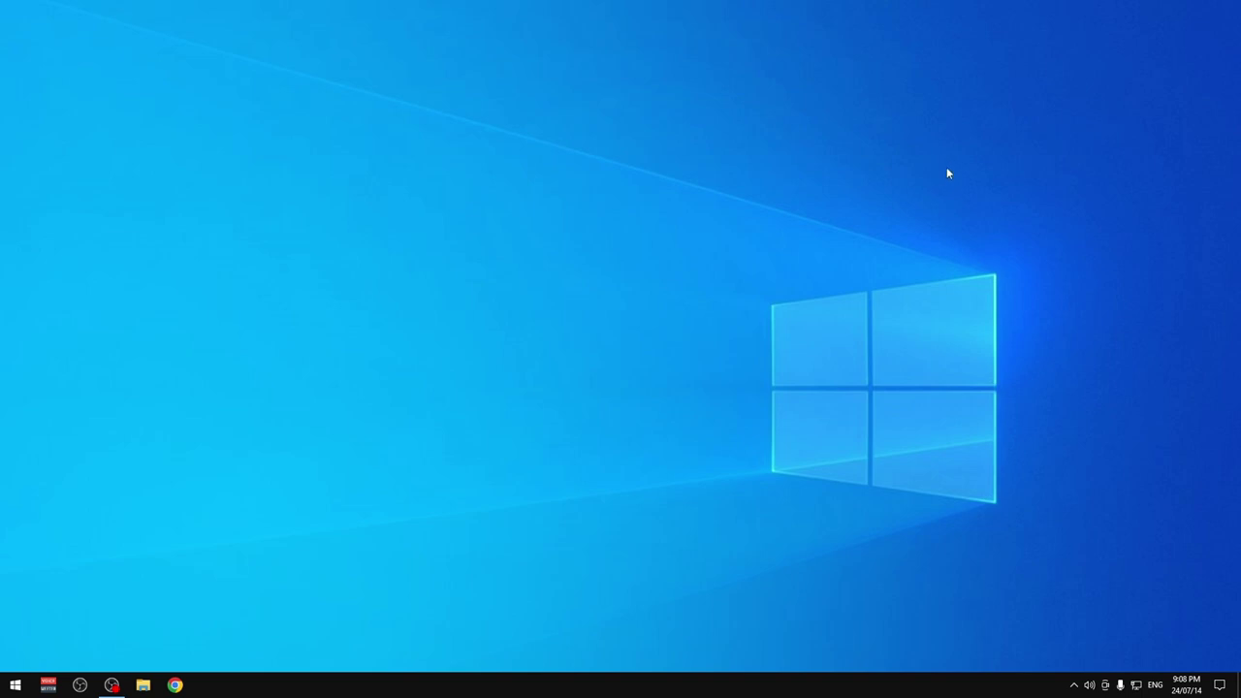
left_click(17, 684)
type("Network")
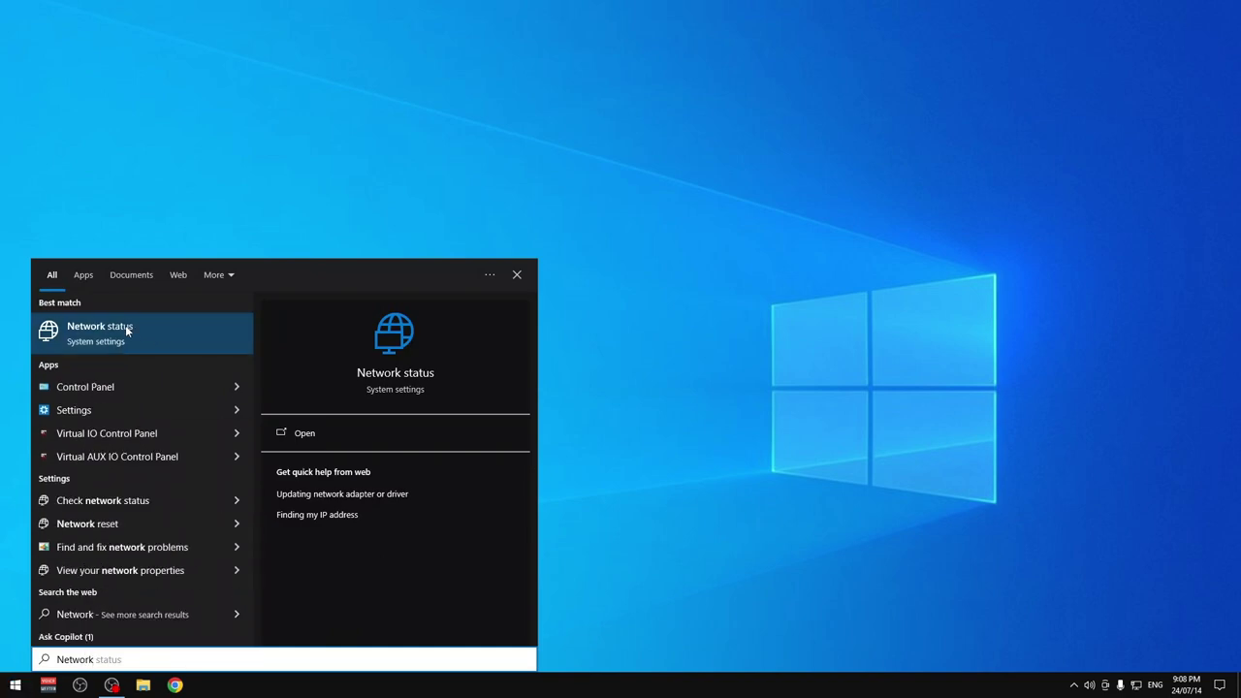
left_click(137, 328)
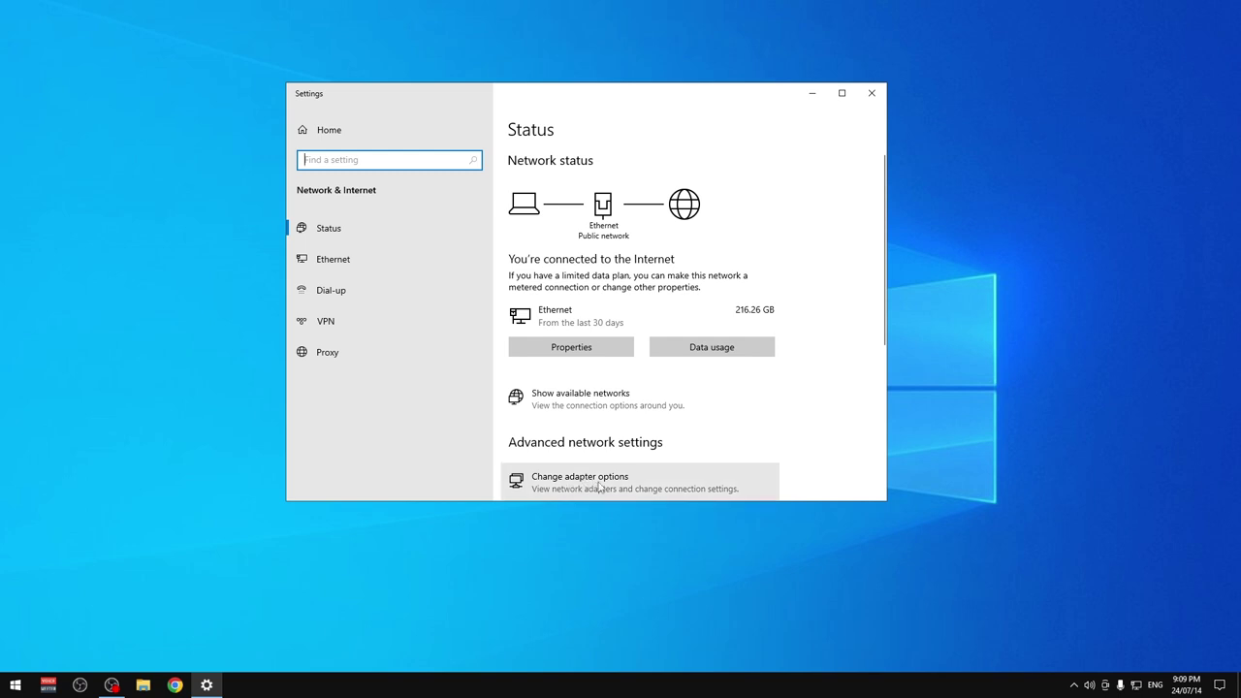
left_click(716, 485)
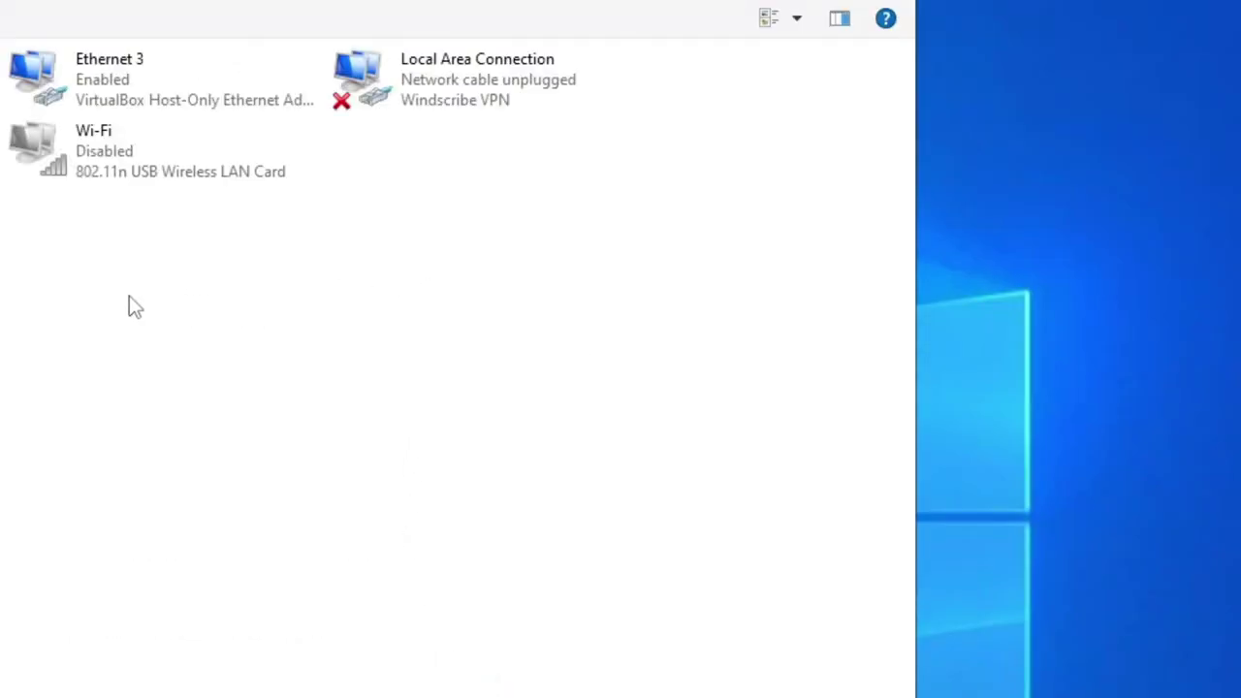
left_click_drag(620, 392, 4, 50)
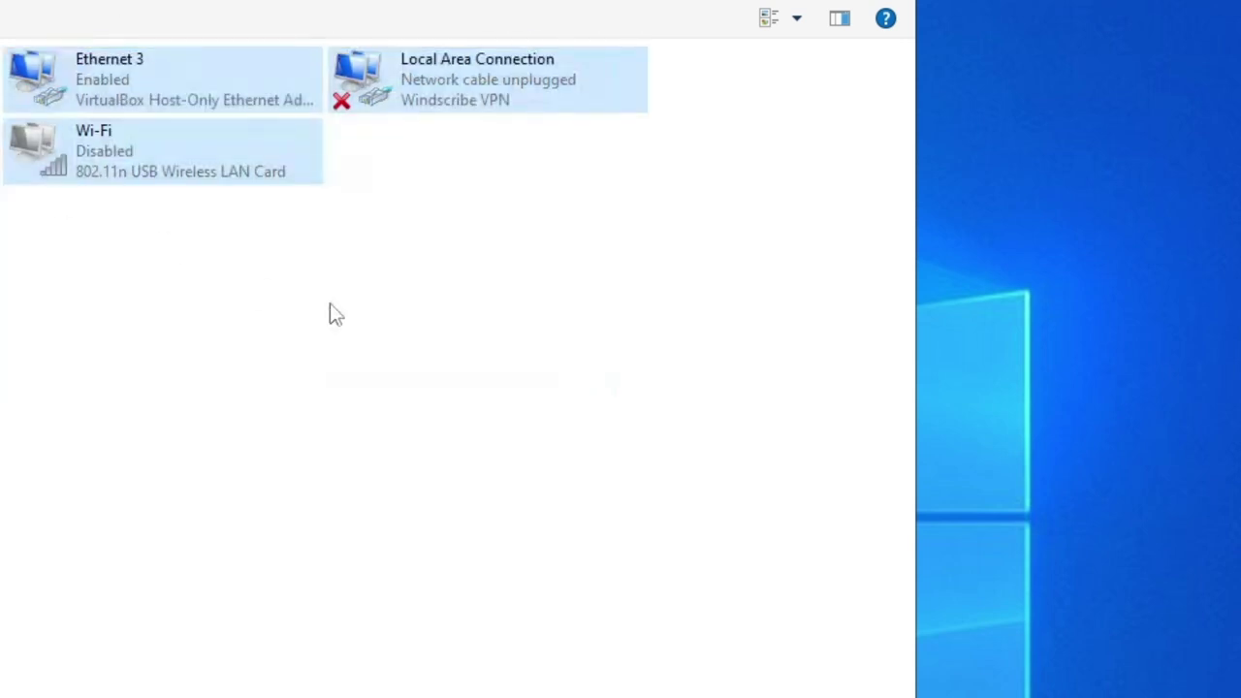
left_click(446, 357)
right_click(137, 59)
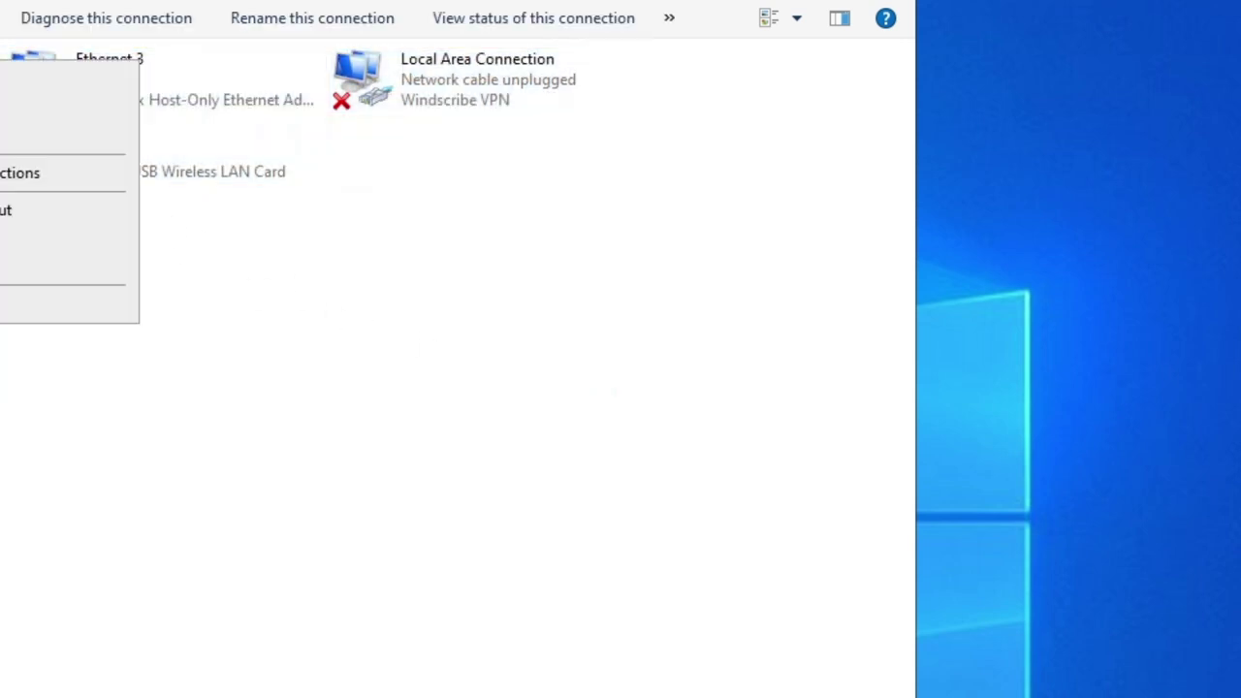
left_click(446, 309)
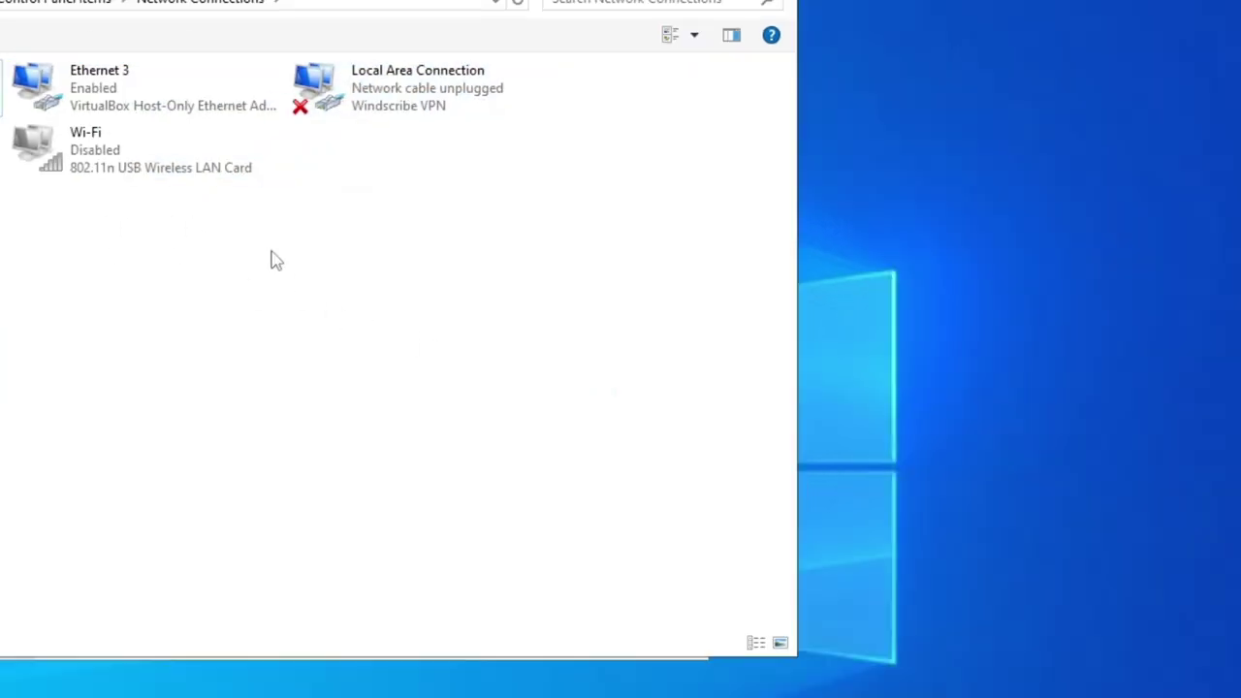
left_click_drag(462, 386, 10, 97)
left_click(471, 182)
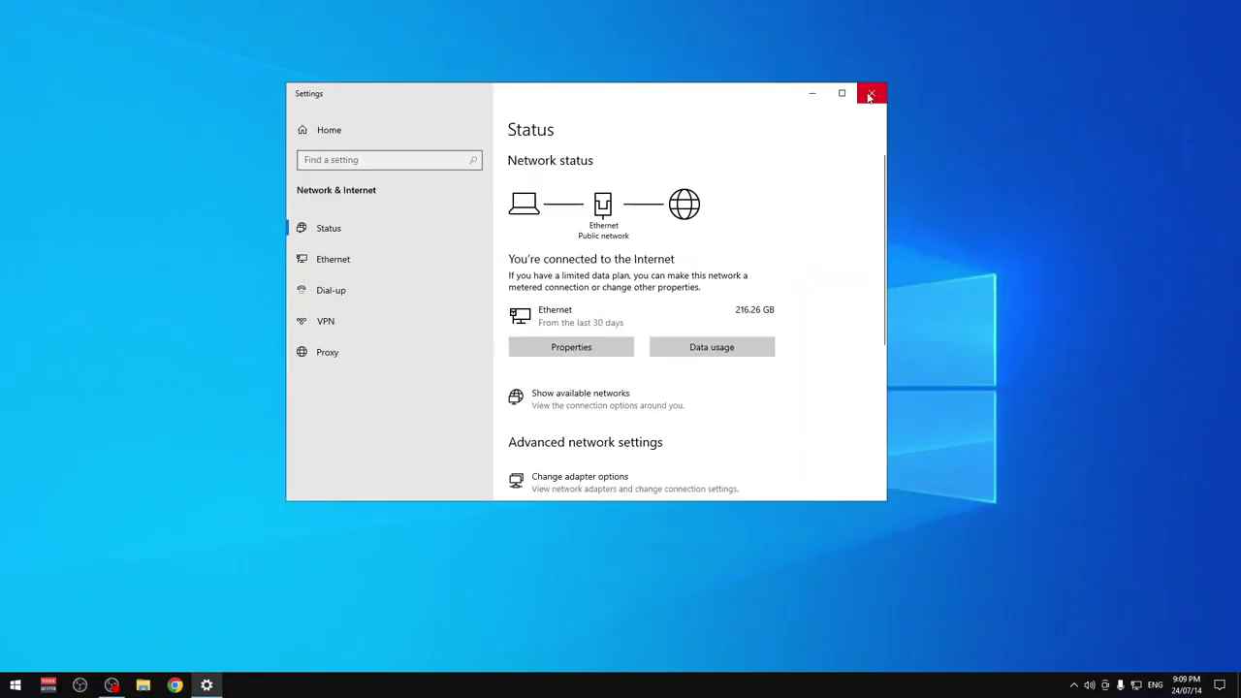
- Close Settings and run ncpa.cpl from the Run dialog to open Network Connections
left_click(867, 94)
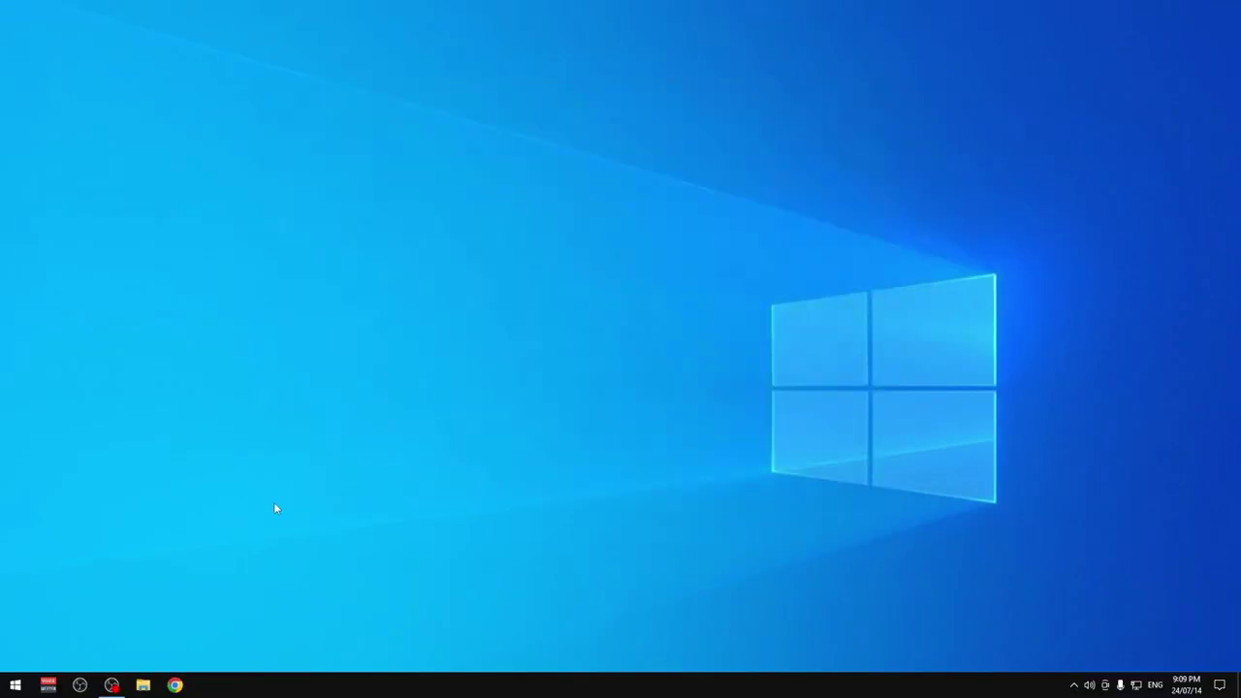
left_click(16, 685)
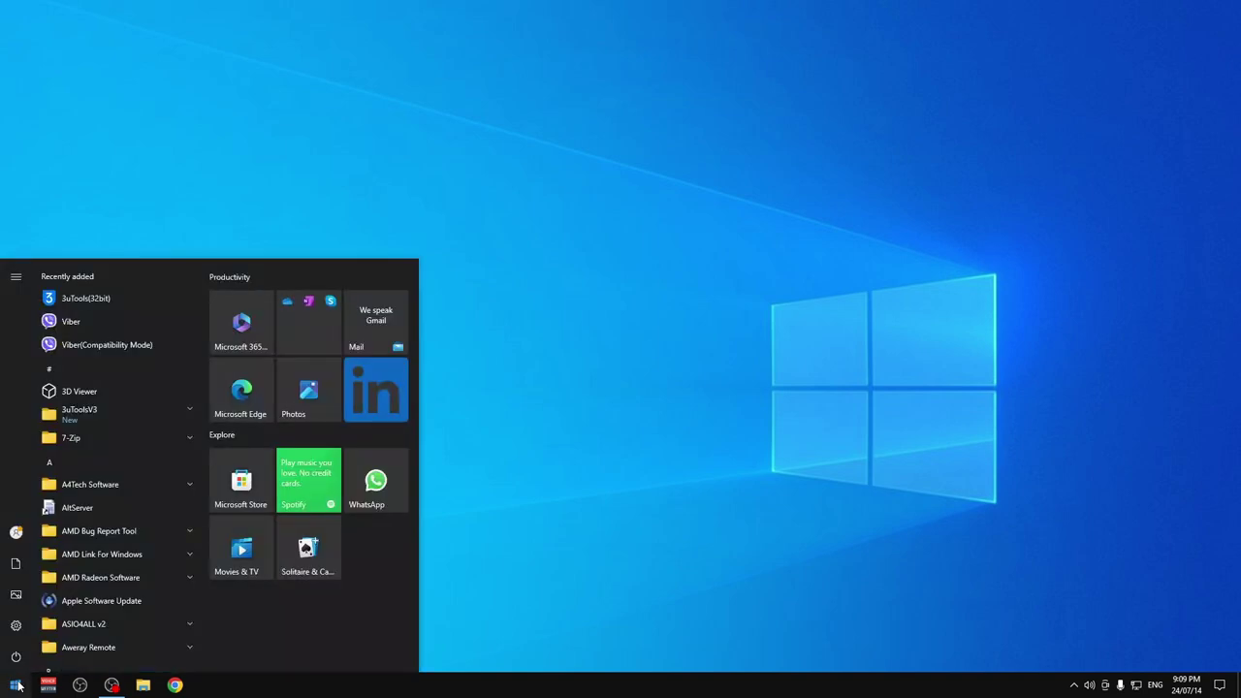
type("run")
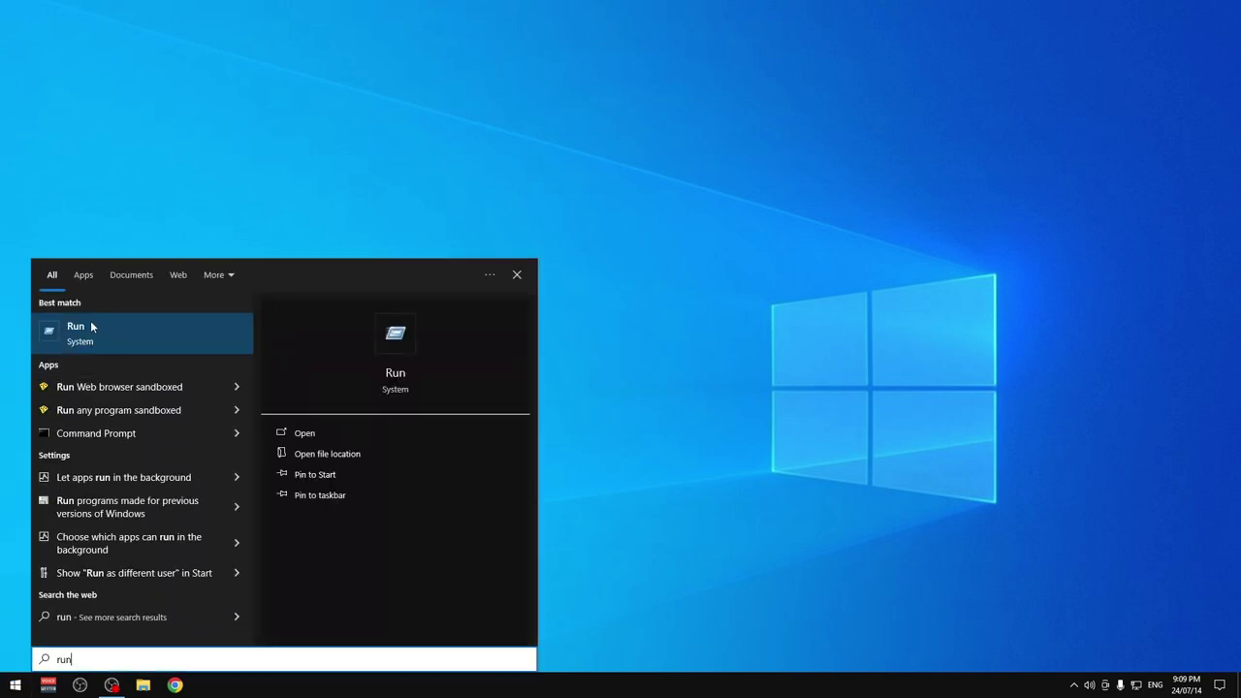
left_click(92, 328)
type("ncpa.cpl")
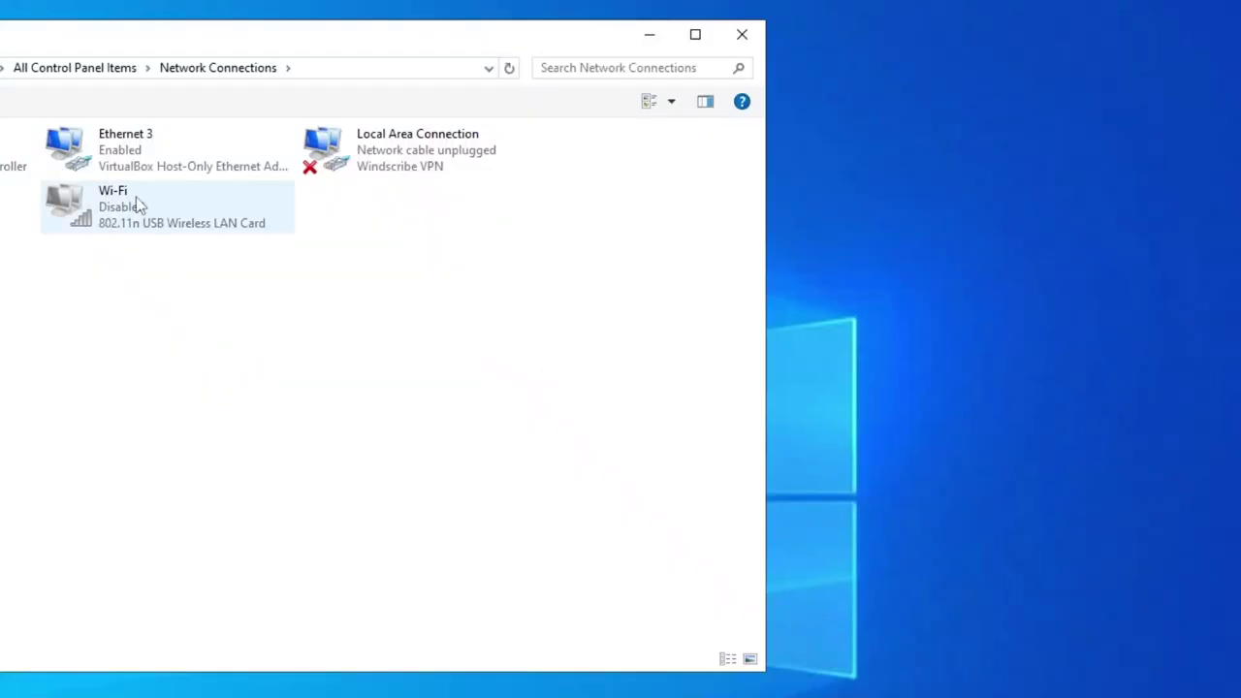
left_click(162, 198)
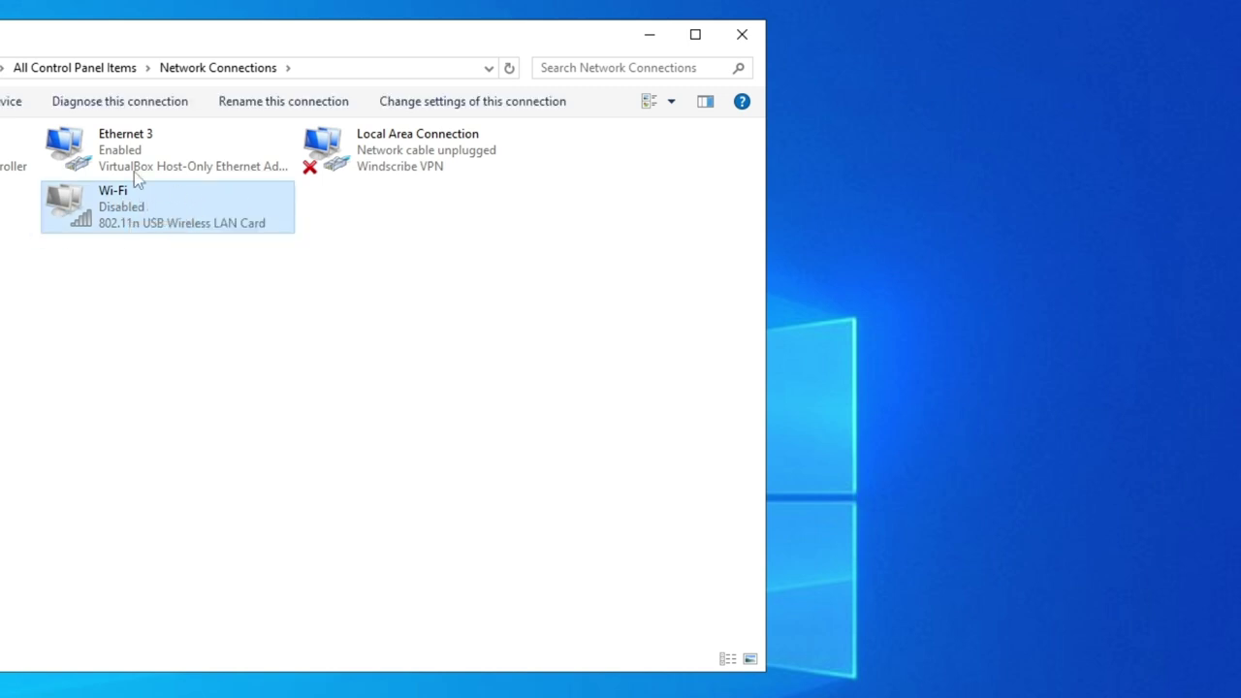
left_click_drag(483, 314, 5, 118)
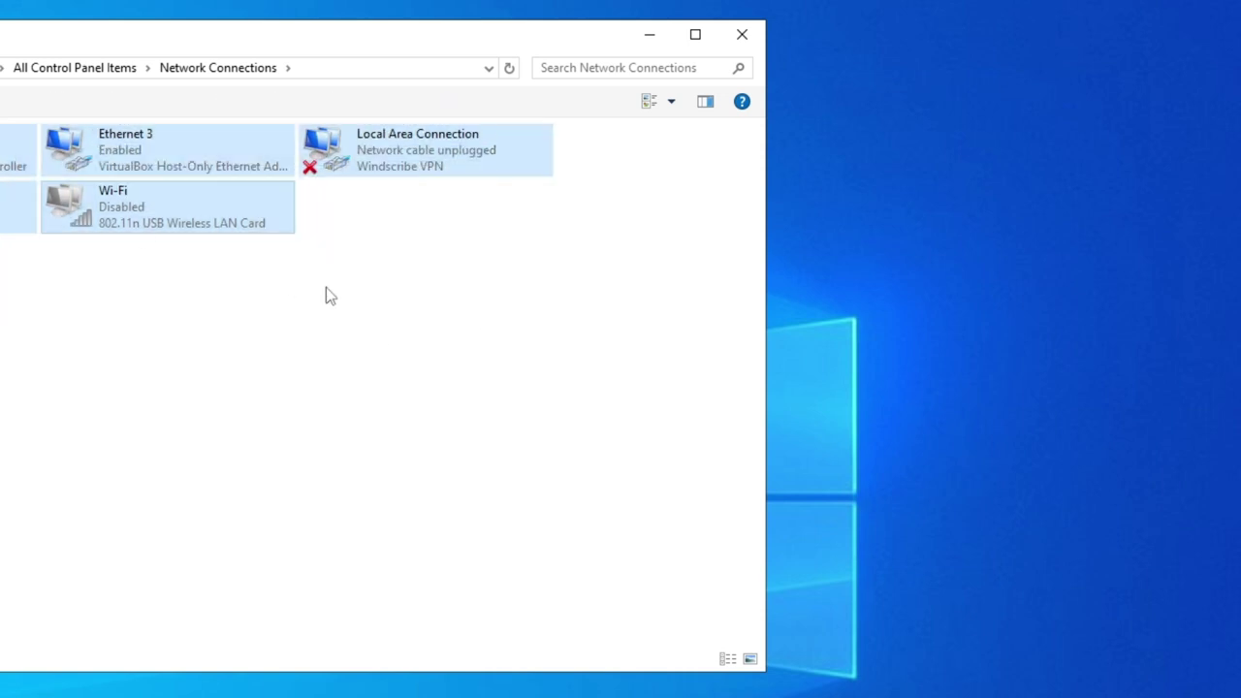
left_click(175, 235)
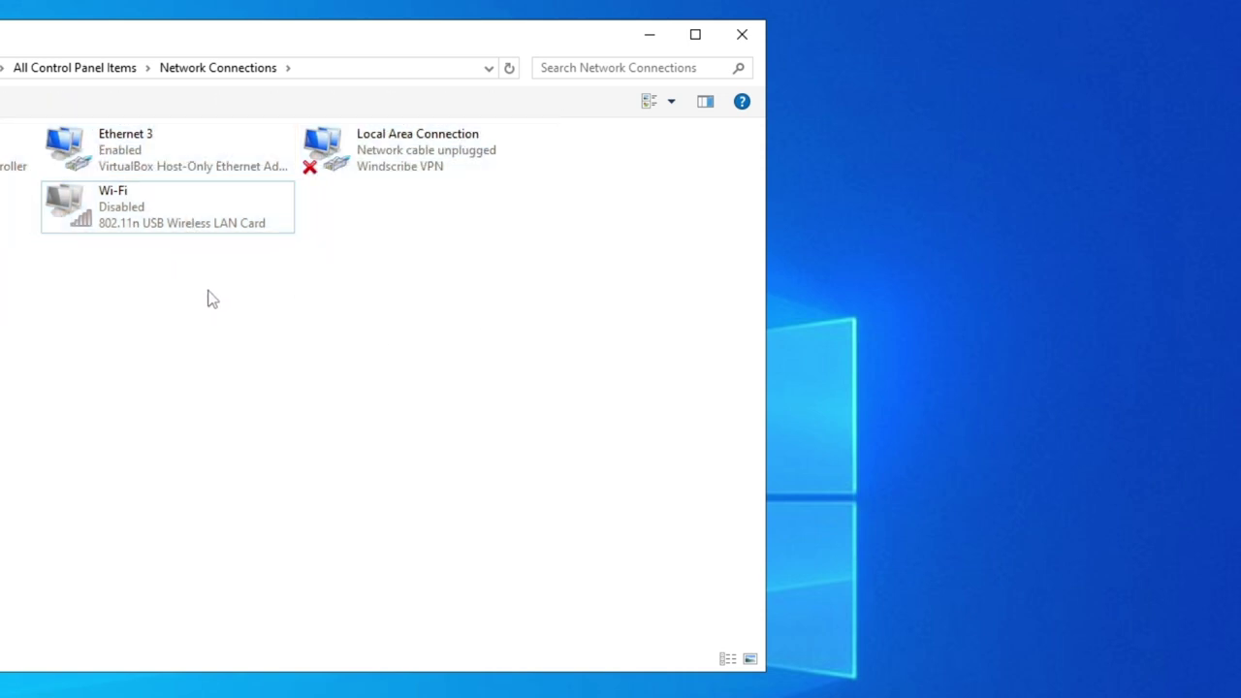
left_click_drag(208, 295, 4, 124)
key("ctrl+a")
left_click_drag(488, 366, 2, 157)
left_click(174, 207)
left_click(133, 282)
left_click(214, 219)
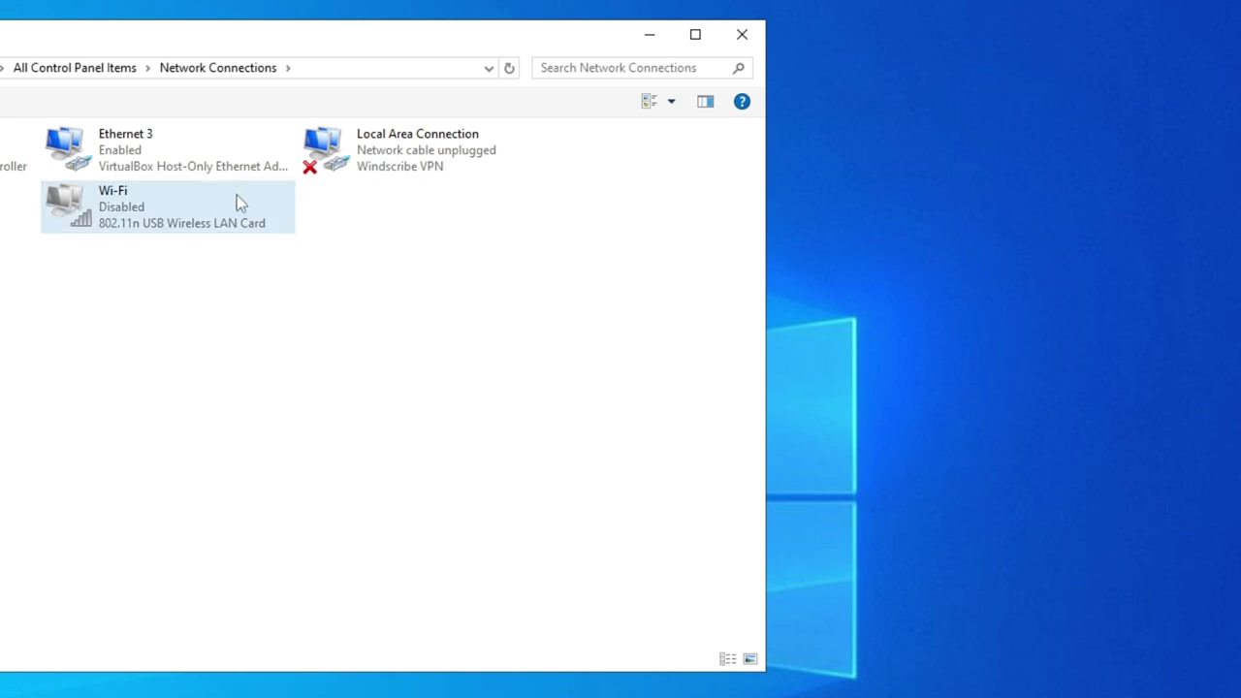
right_click(224, 196)
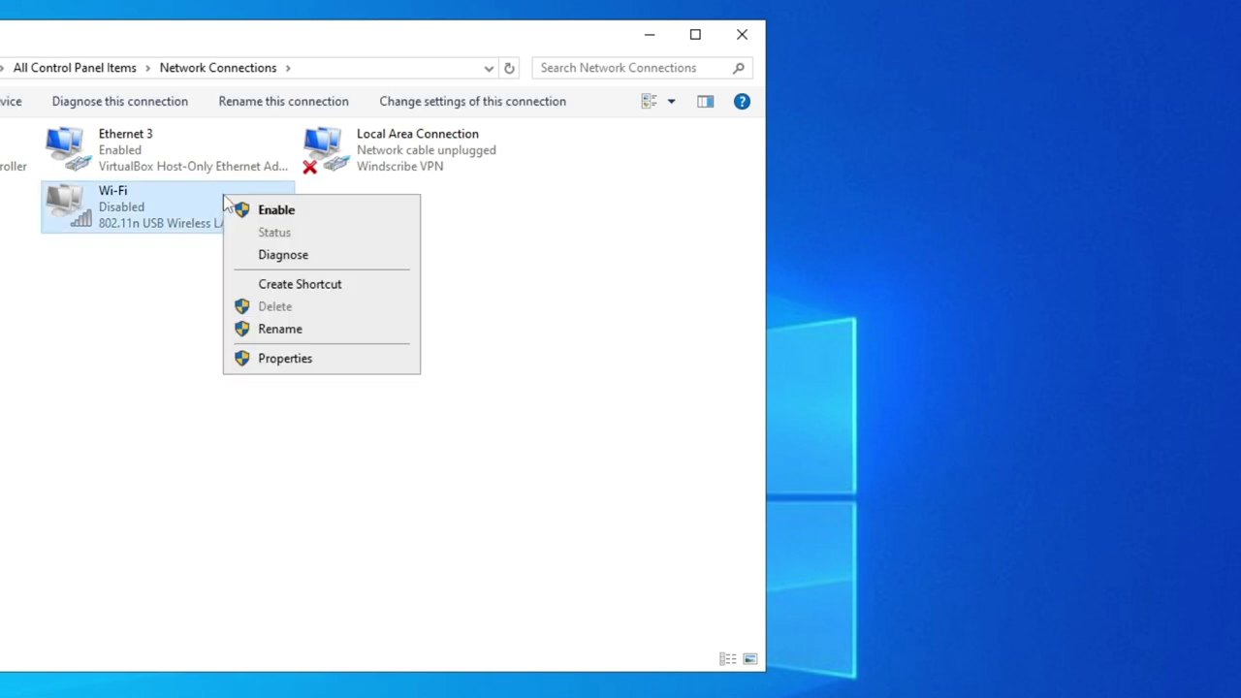
left_click(398, 214)
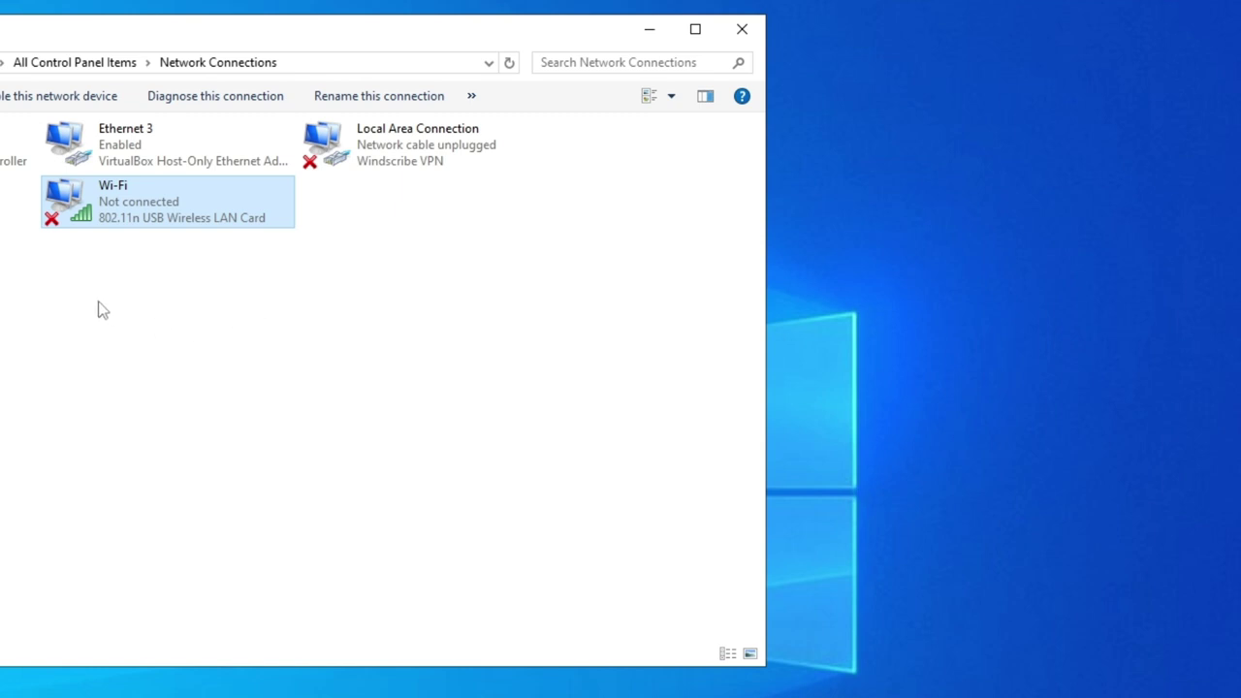
right_click(237, 186)
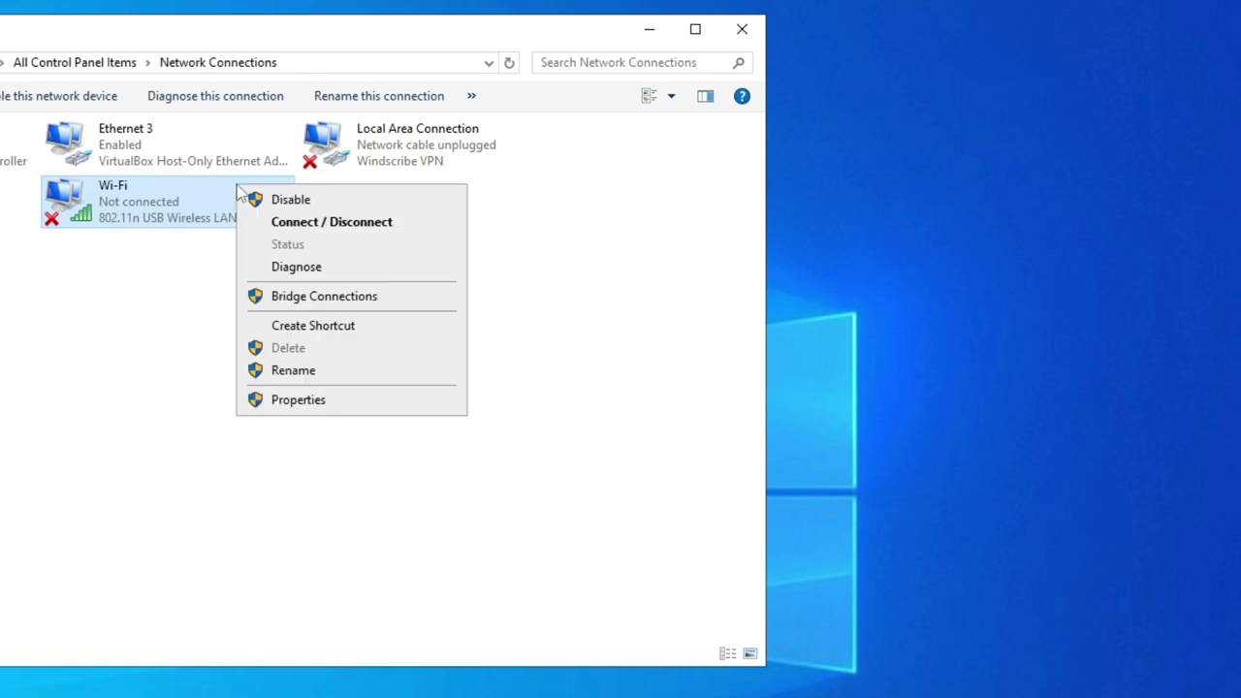
left_click(402, 202)
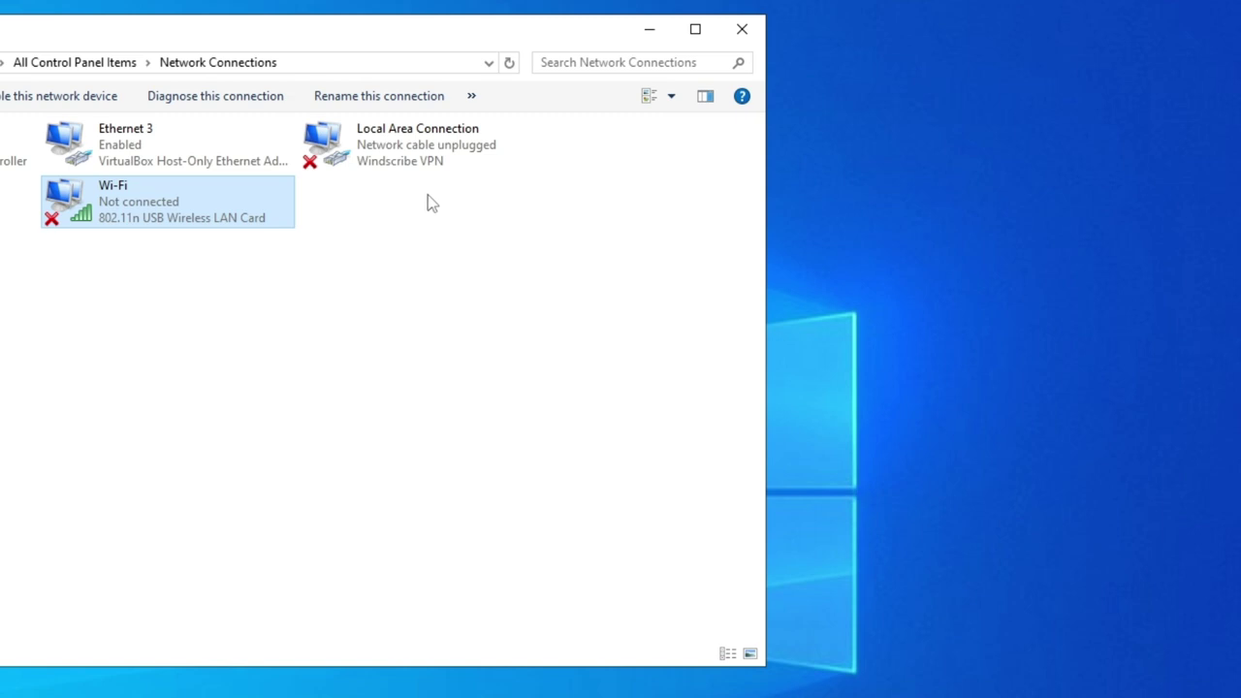
- Enable the disabled Wi-Fi adapter from its right-click menu in Network Connections
right_click(242, 191)
left_click(368, 201)
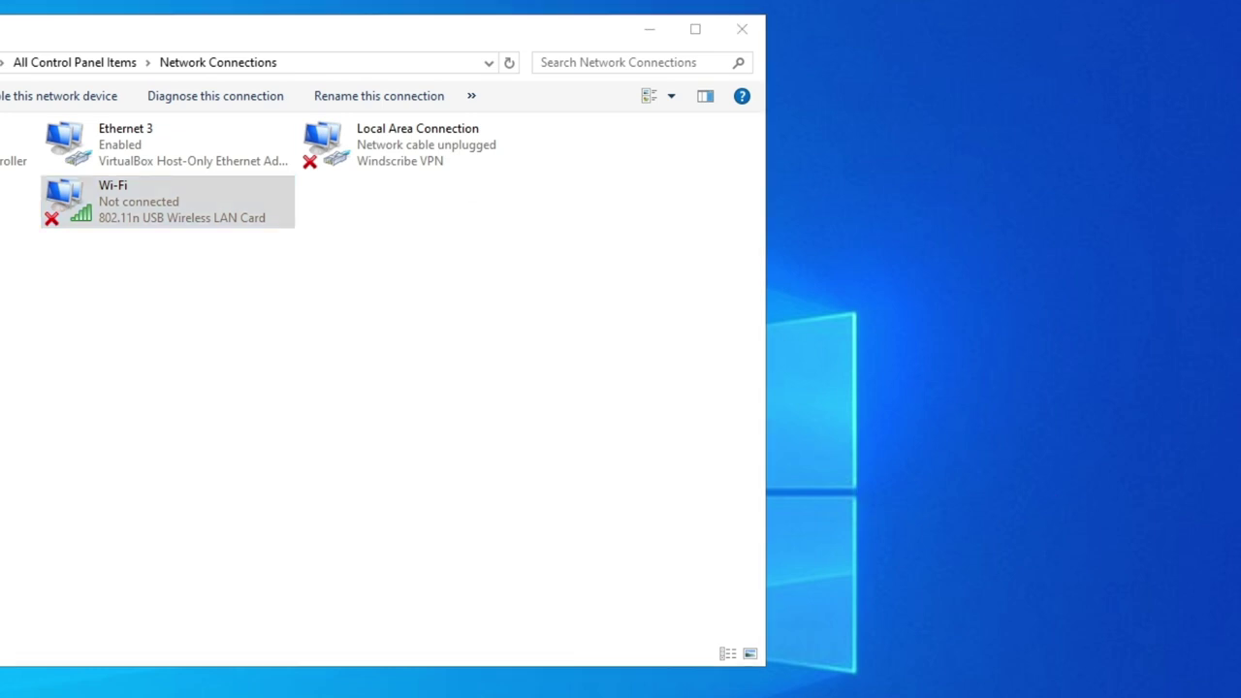
right_click(227, 216)
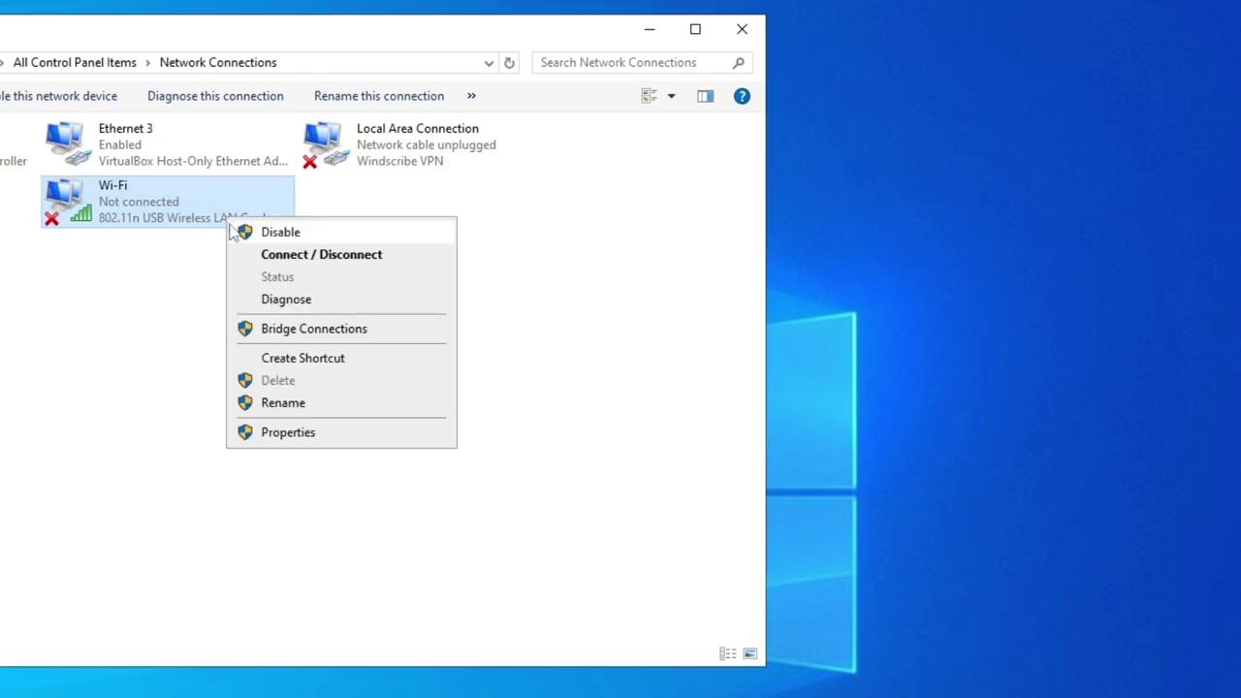
left_click(618, 262)
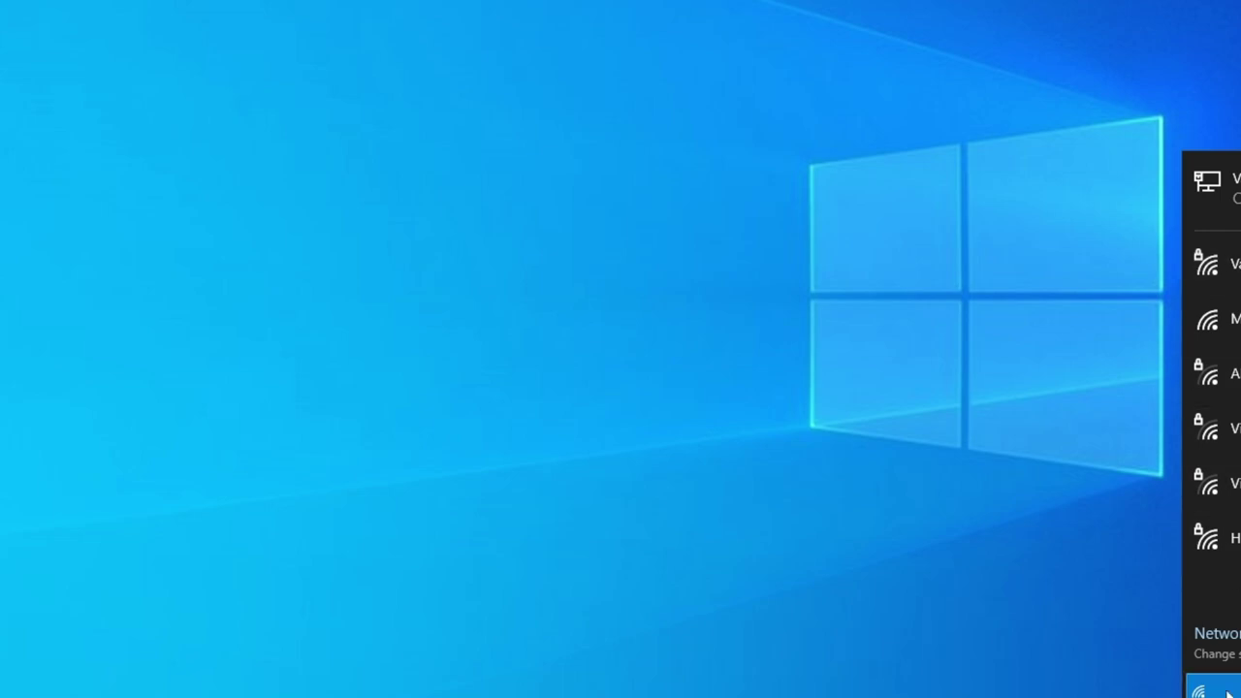
- Dismiss the wireless network flyout by clicking the empty desktop
left_click(933, 455)
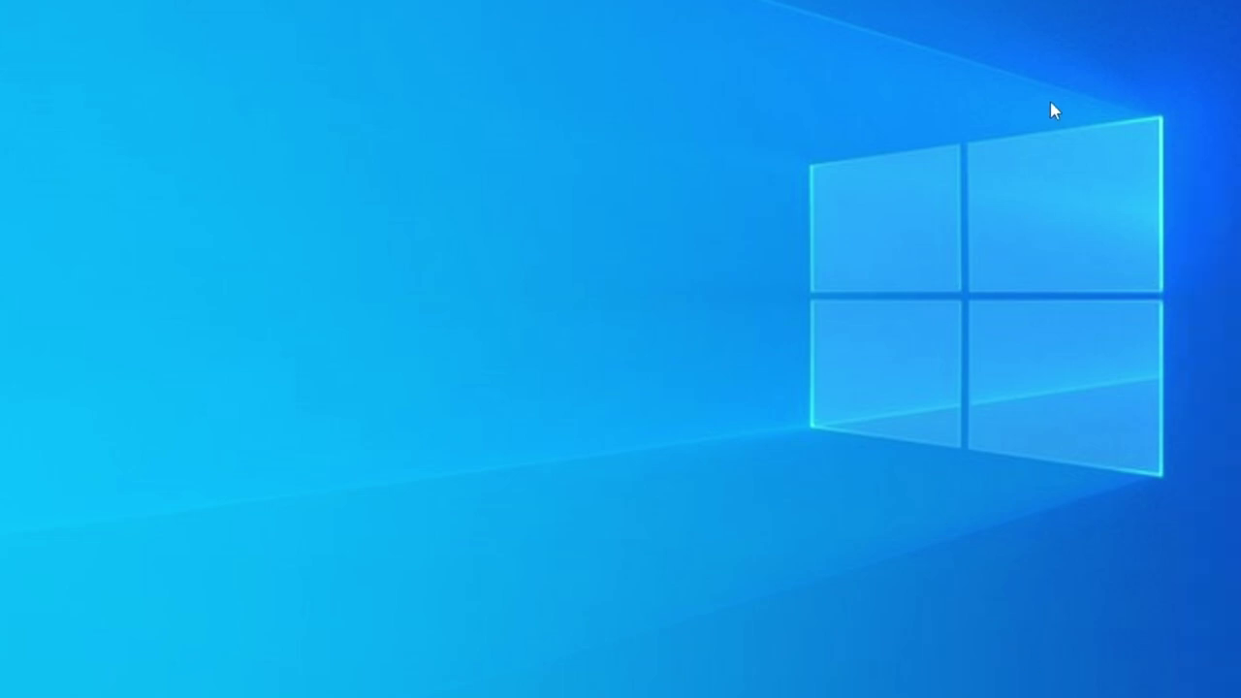